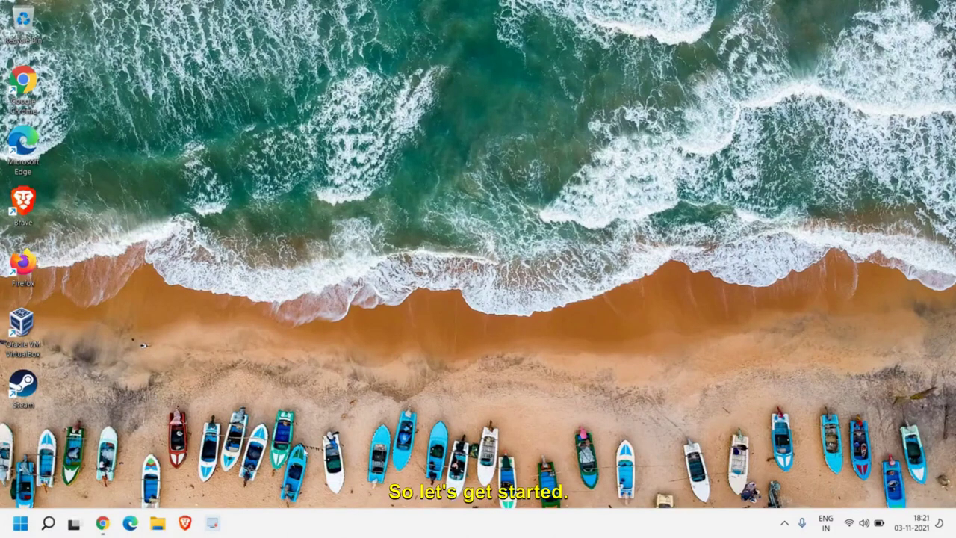
Step: Search Windows for 'adva' and open View advanced system settings
left_click(50, 521)
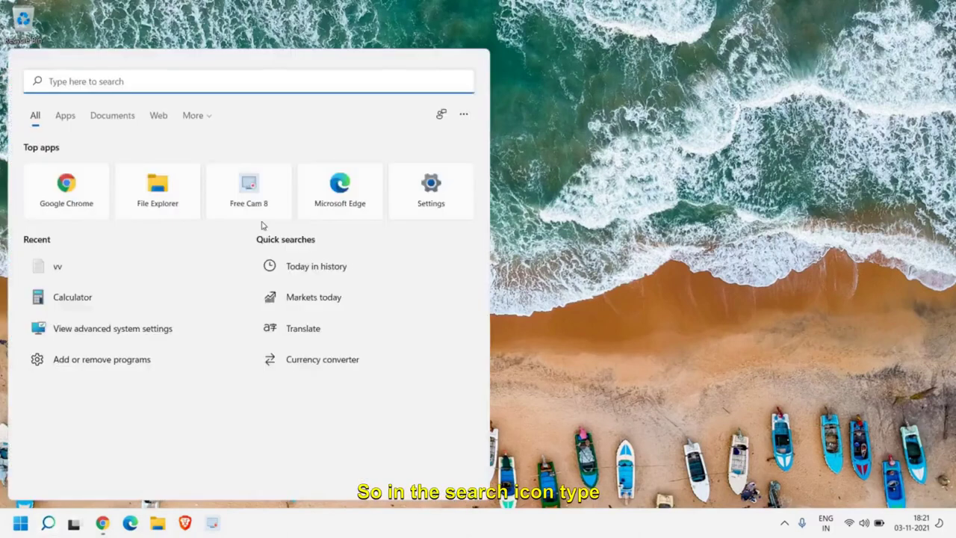
type("adva")
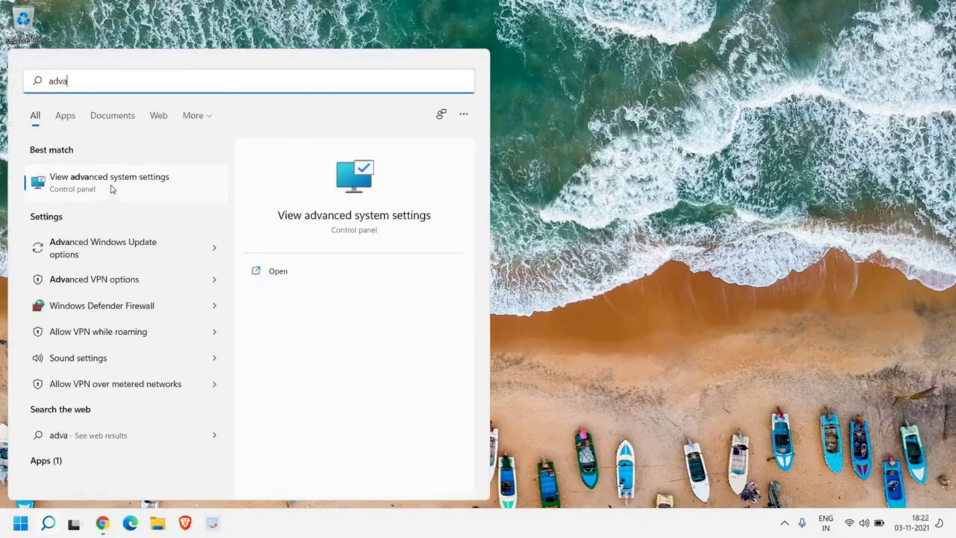
left_click(110, 189)
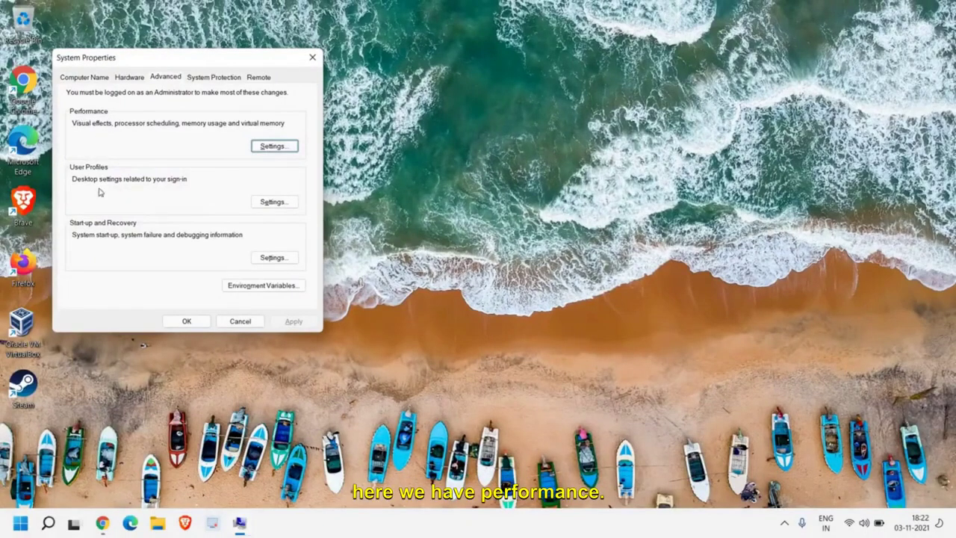
Step: Open the Virtual Memory dialog from Performance Options' Advanced tab, showing C: at 12288–24576 MB
left_click(273, 146)
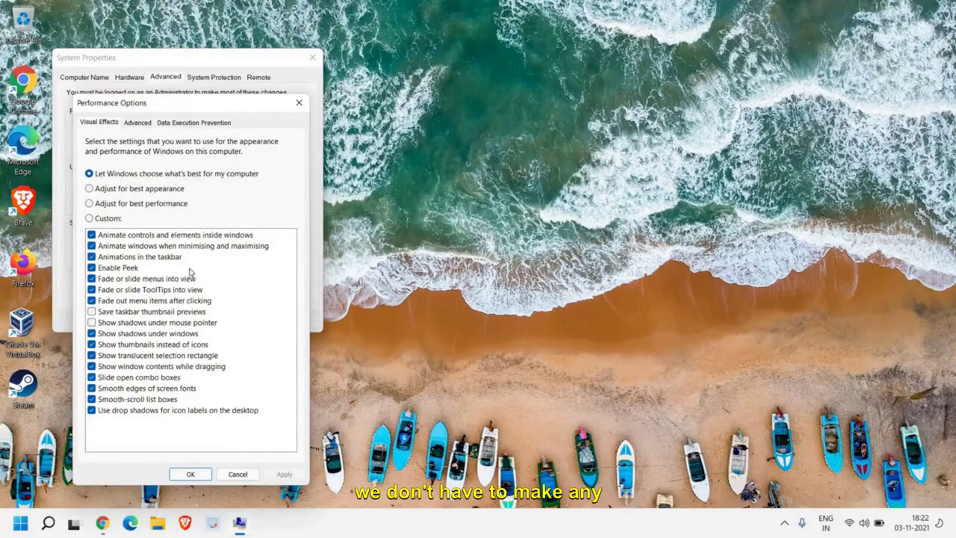
left_click(139, 124)
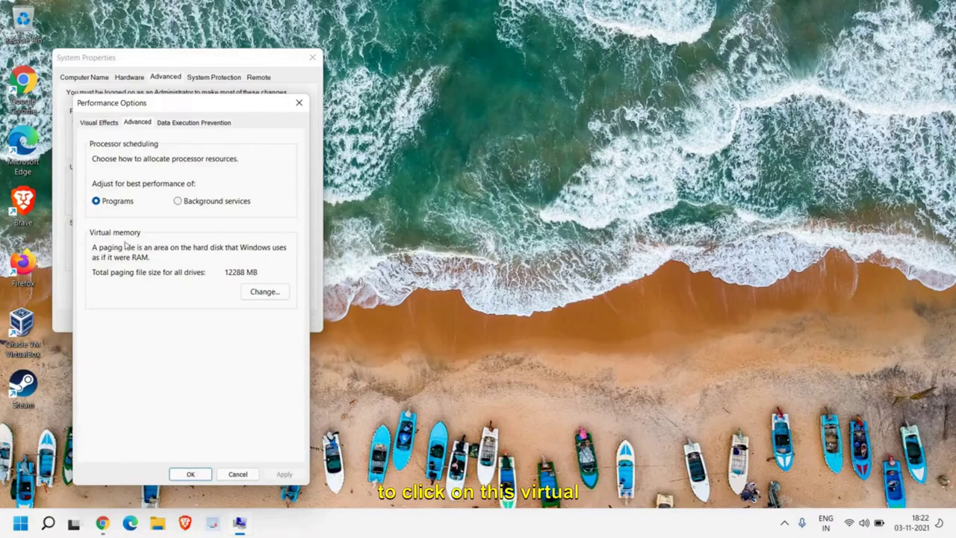
left_click(253, 295)
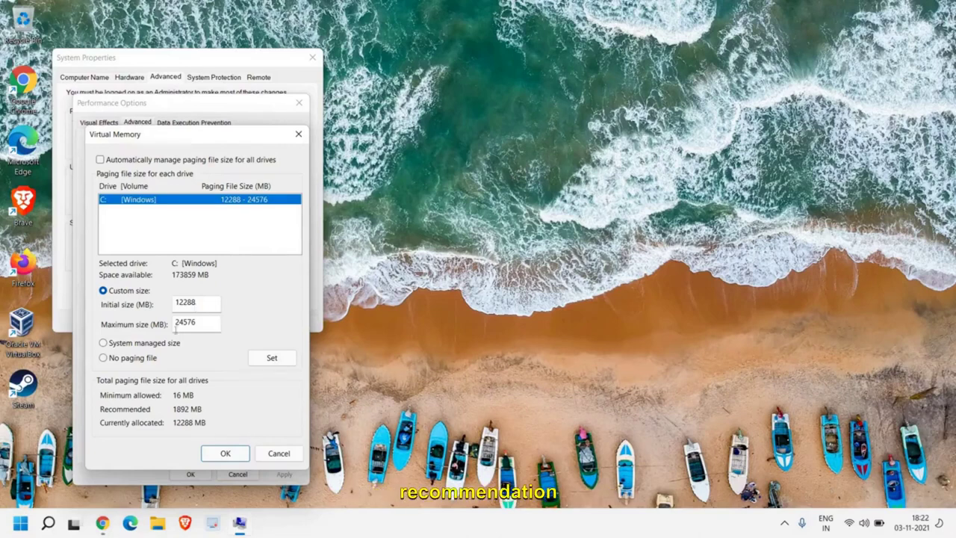
Step: Search for and launch the Calculator app
left_click(48, 522)
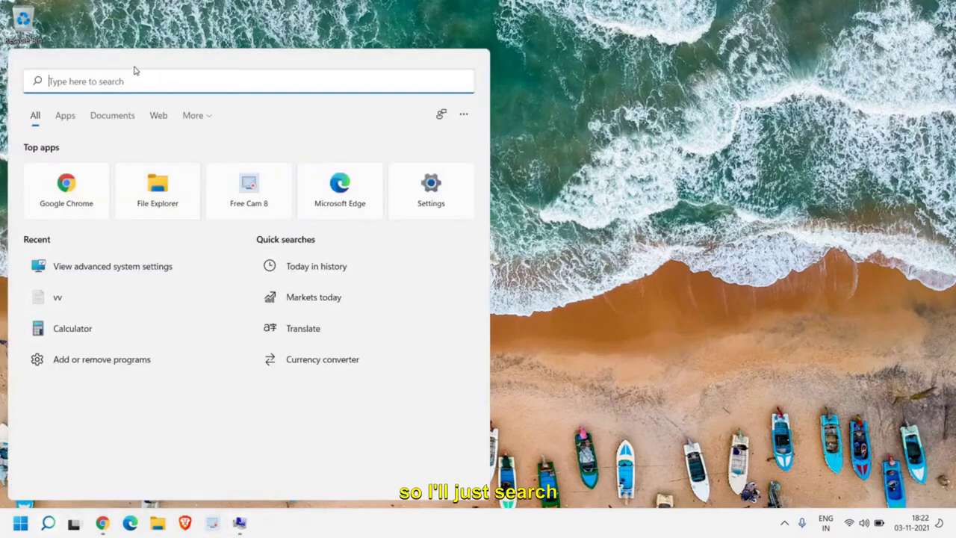
type("c")
left_click(94, 186)
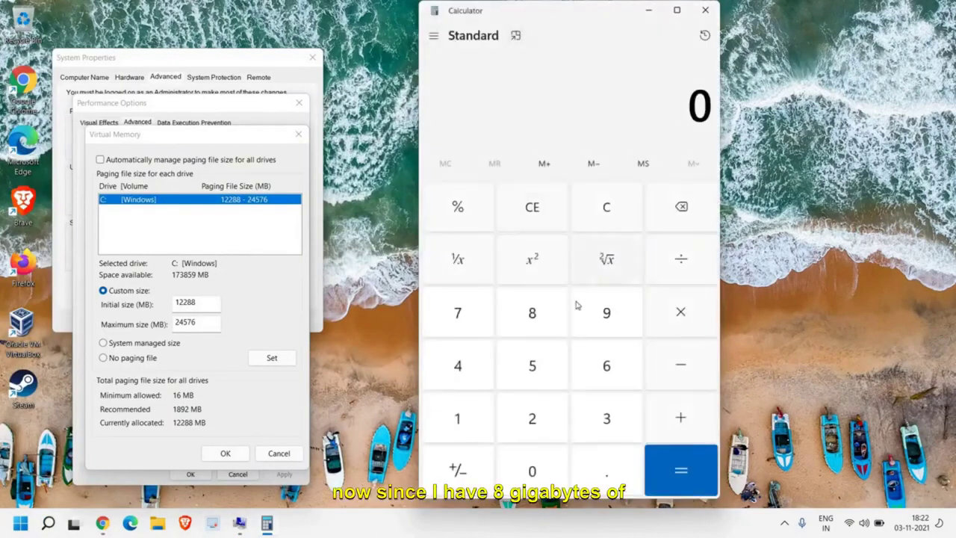
Step: Enter 8 × 1024 × 1.5 in Calculator to get the paging-file minimum
left_click(535, 322)
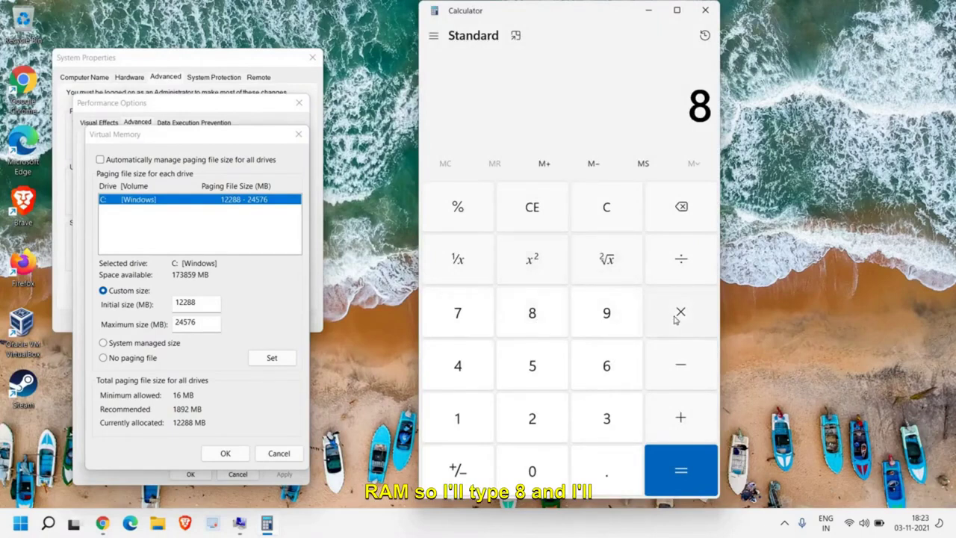
left_click(463, 419)
left_click(525, 469)
left_click(533, 434)
left_click(458, 364)
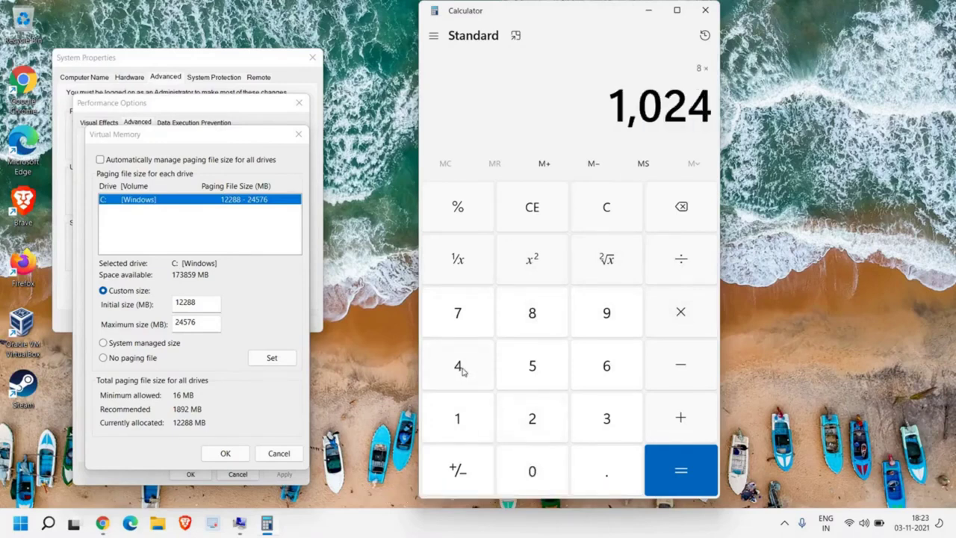
left_click(695, 327)
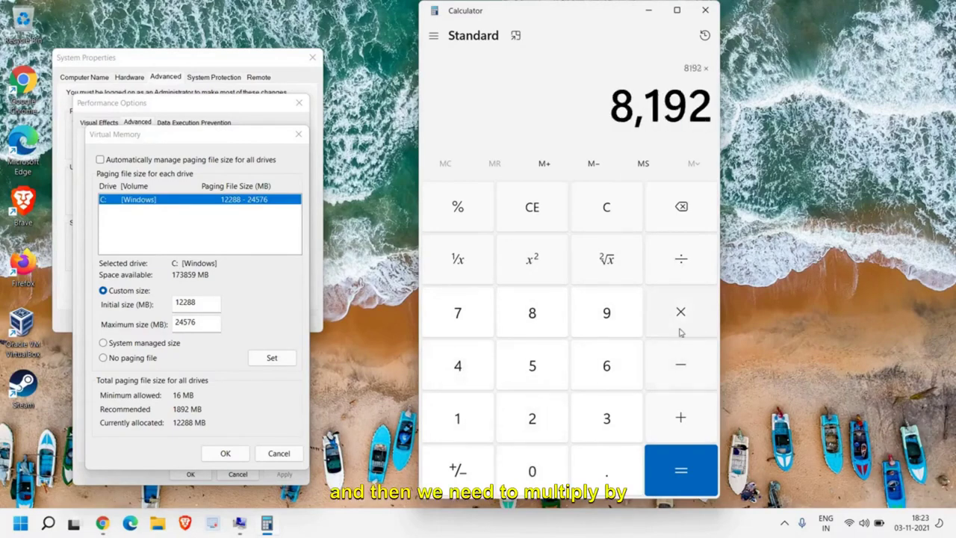
left_click(460, 421)
left_click(605, 476)
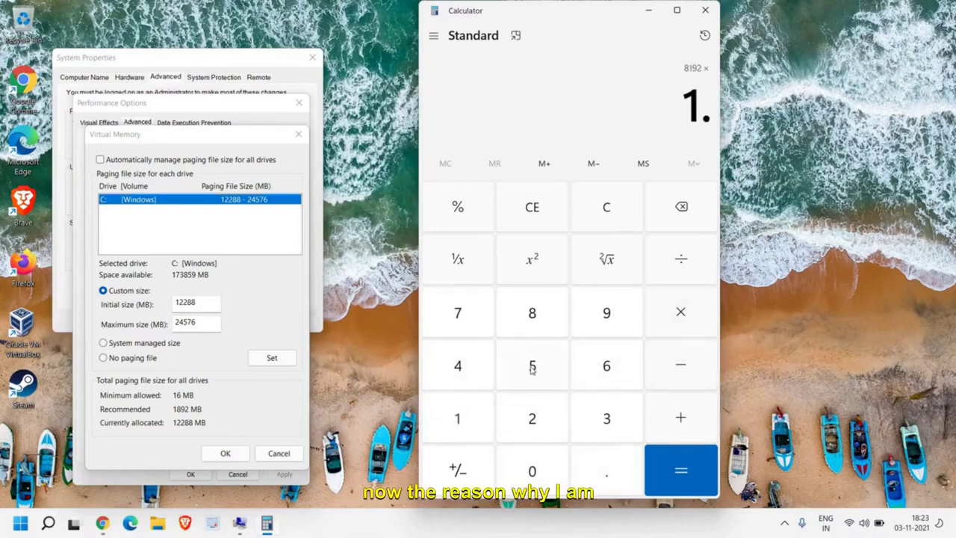
left_click(531, 370)
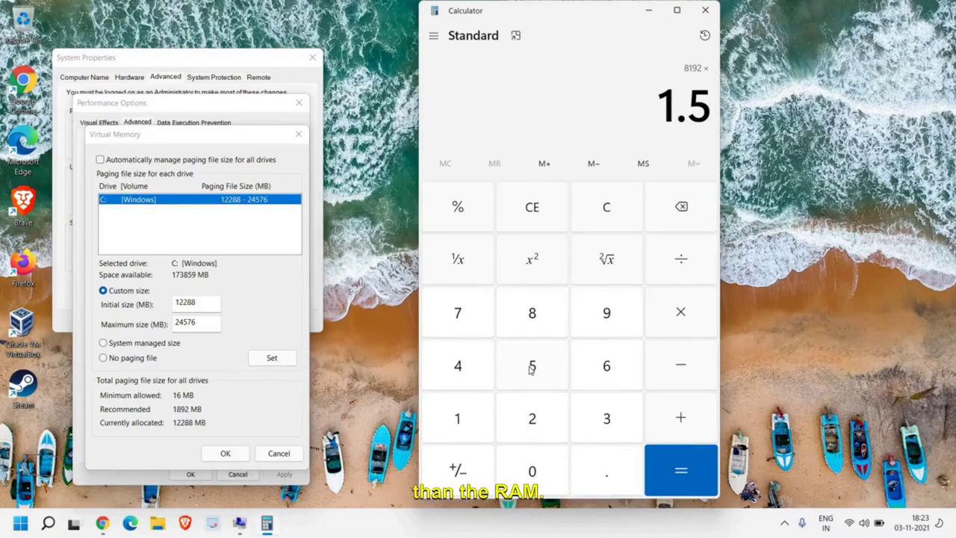
Step: Confirm 12,288 MB against Initial size, then compute 8 × 3 × 1024 = 24,576 for Maximum size
left_click(678, 466)
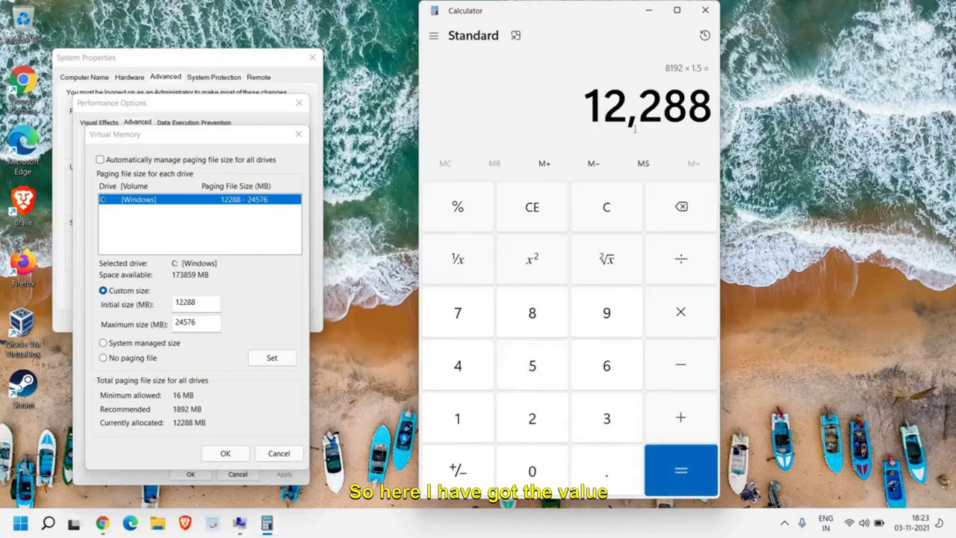
left_click_drag(198, 302, 169, 301)
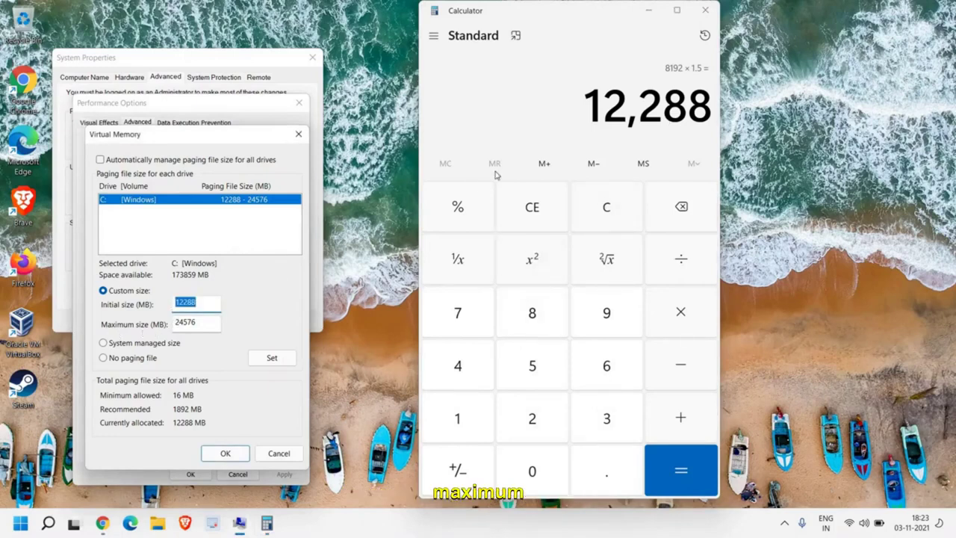
left_click(607, 209)
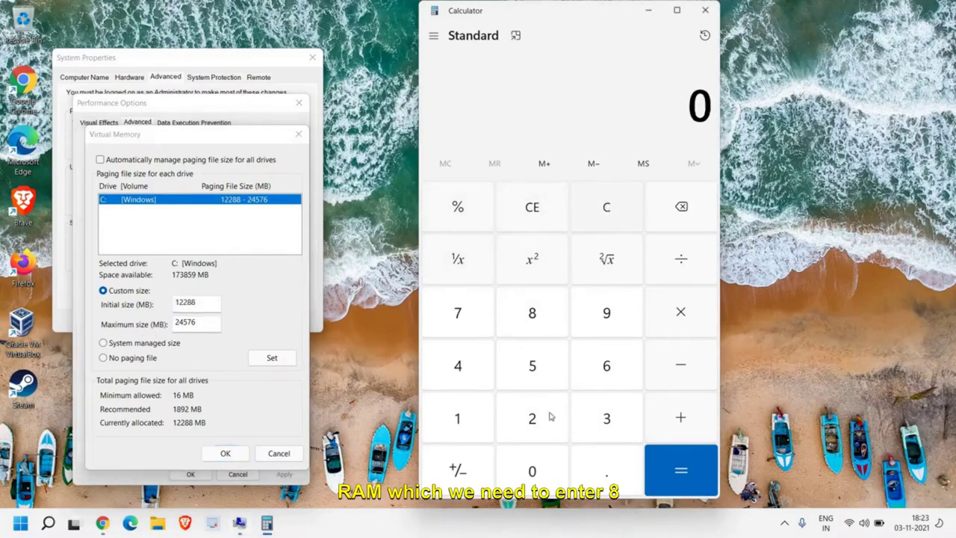
left_click(532, 317)
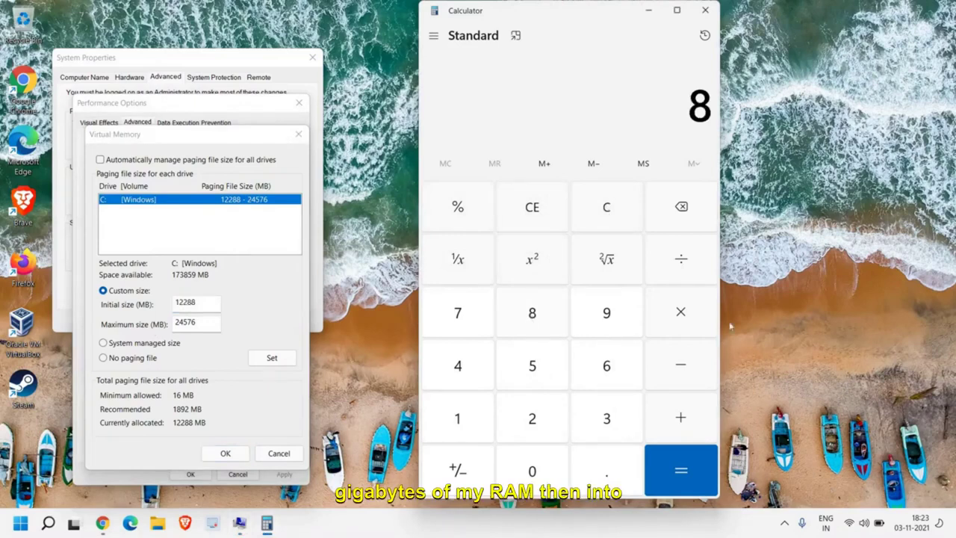
left_click(689, 319)
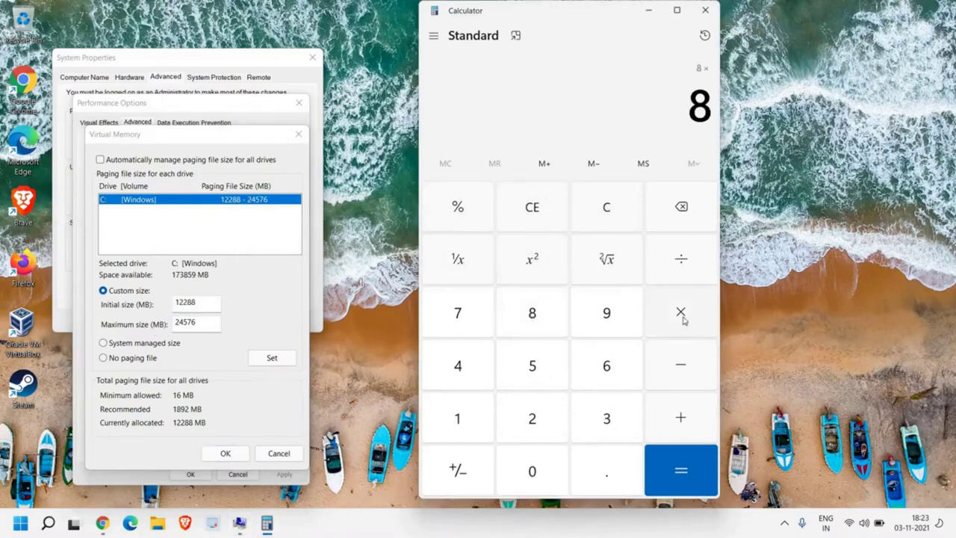
left_click(603, 422)
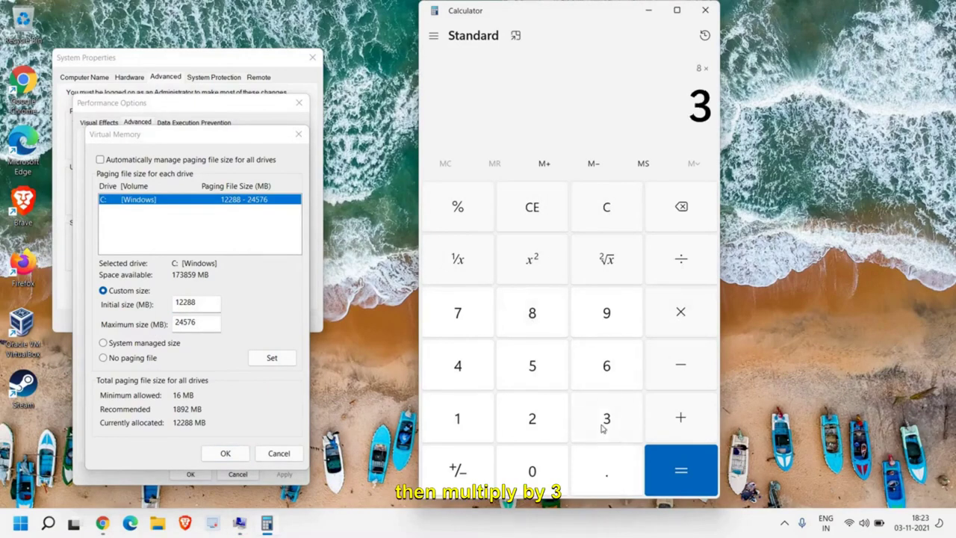
left_click(682, 316)
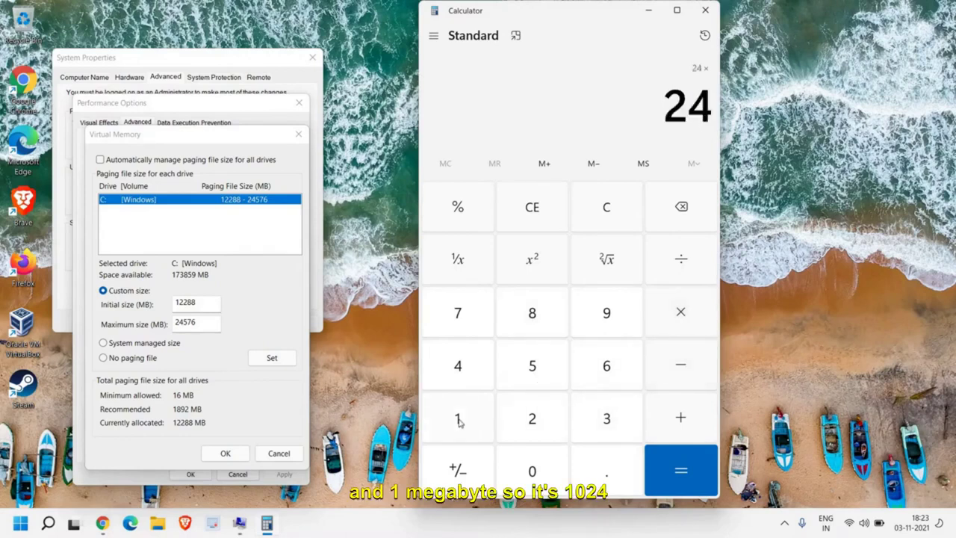
left_click(459, 420)
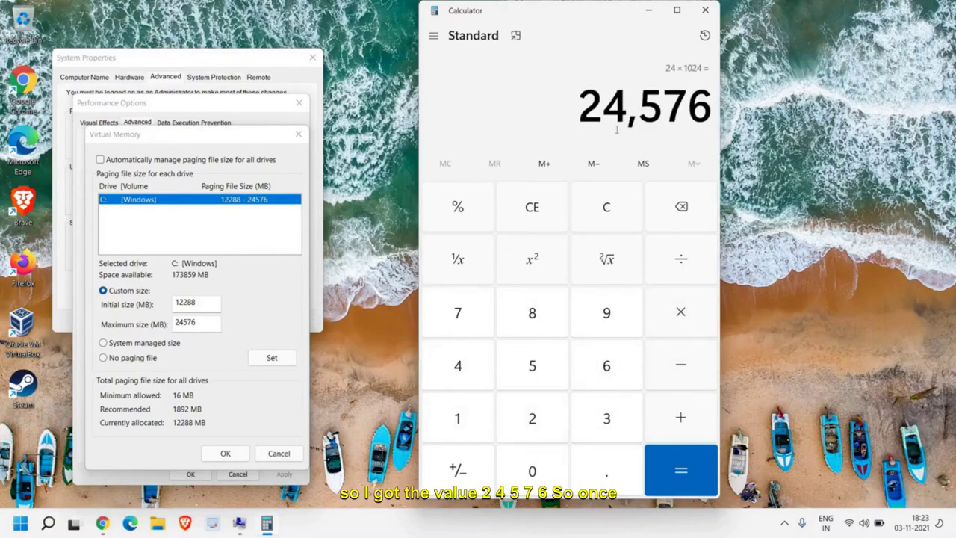
left_click(215, 324)
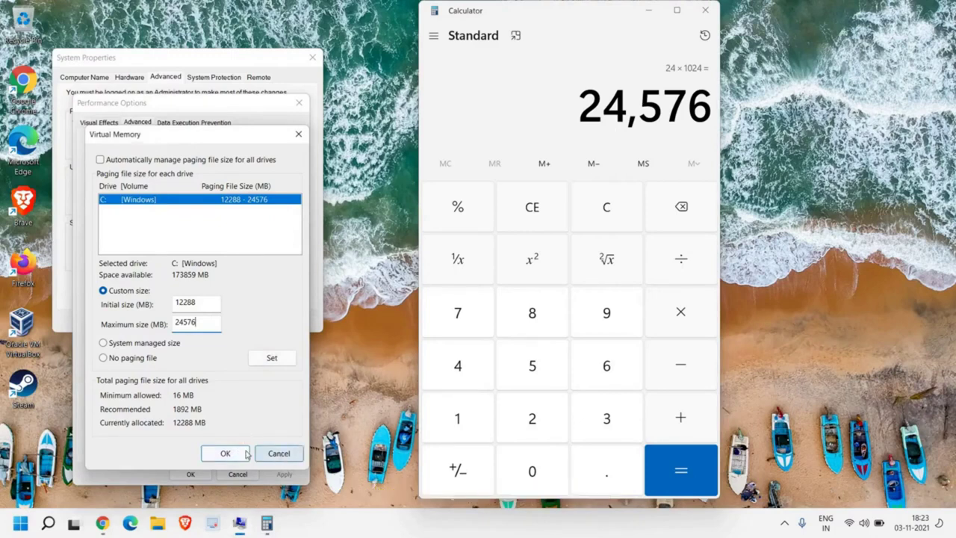
Step: Confirm the 12288–24576 MB paging file and close the Performance Options and System Properties dialogs
left_click(240, 453)
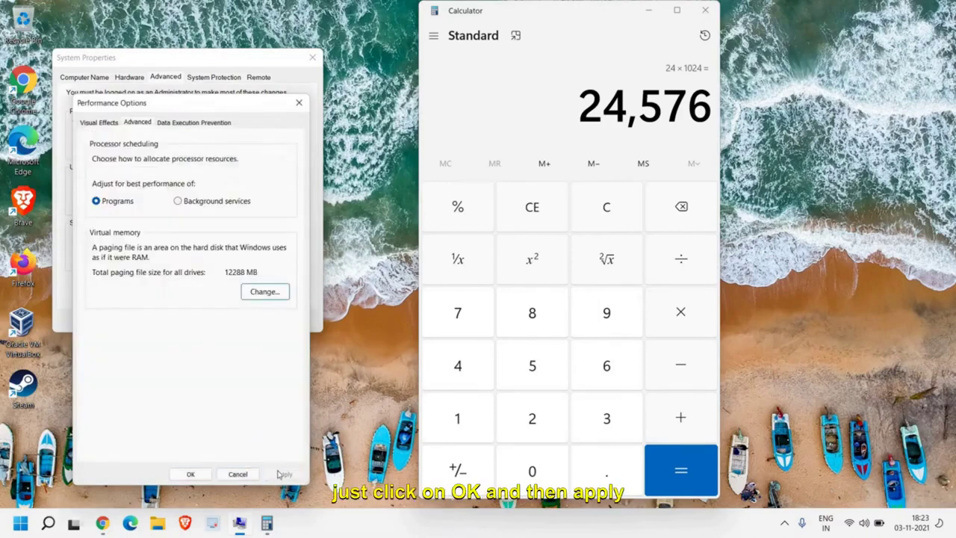
left_click(190, 473)
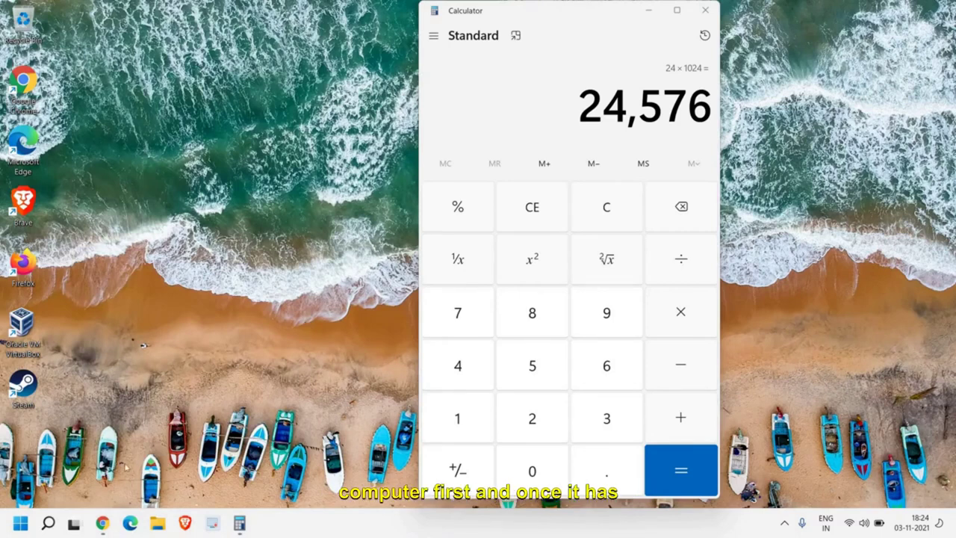
left_click(48, 524)
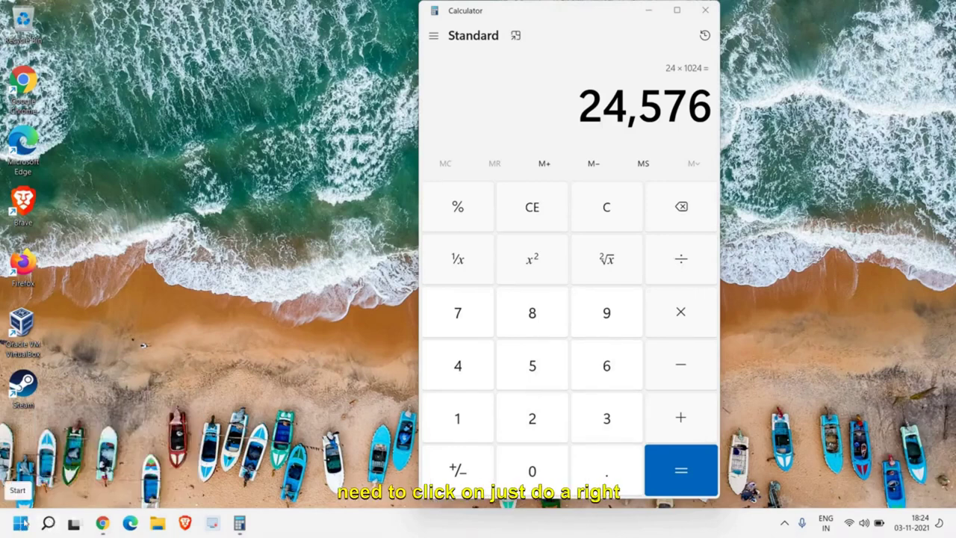
Step: Open Settings > System > Storage and show all categories for drive C, including System & reserved
right_click(21, 523)
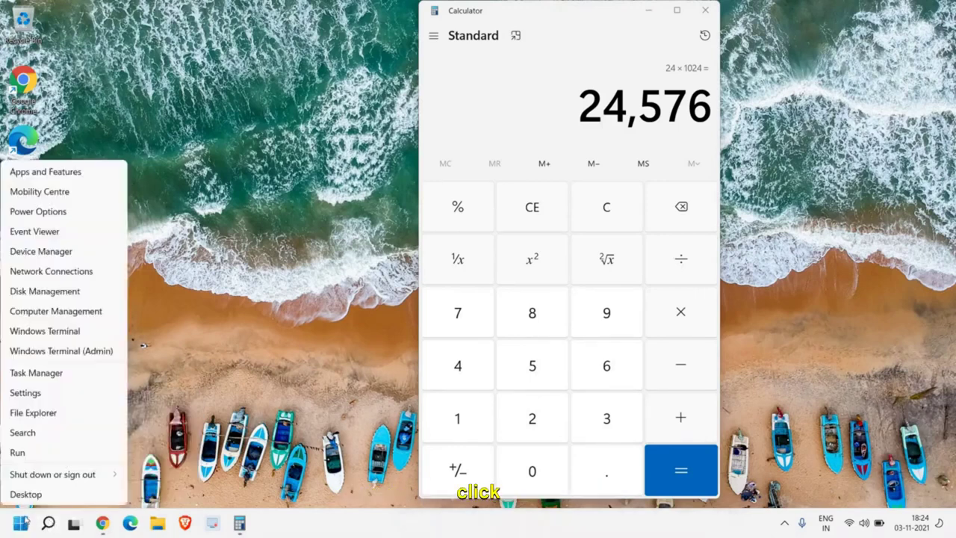
left_click(33, 394)
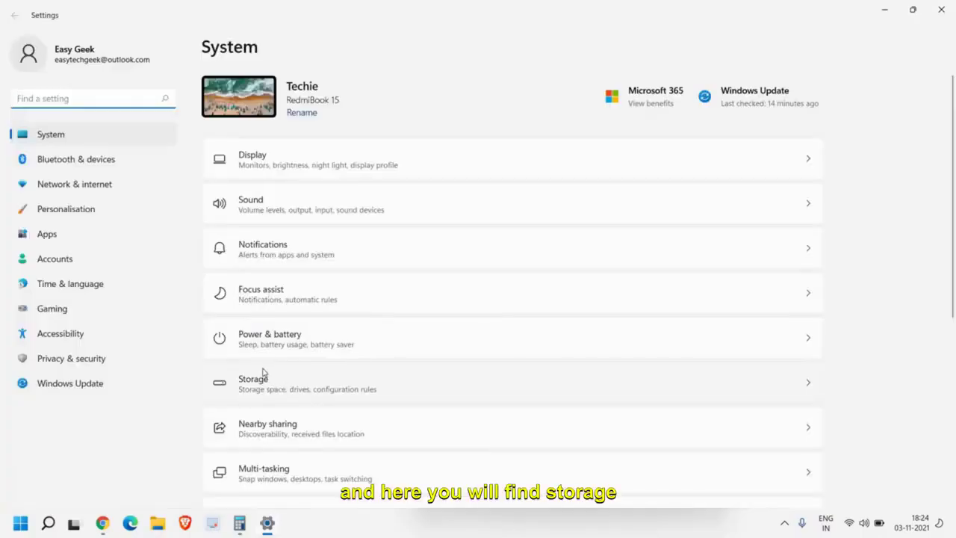
left_click(39, 137)
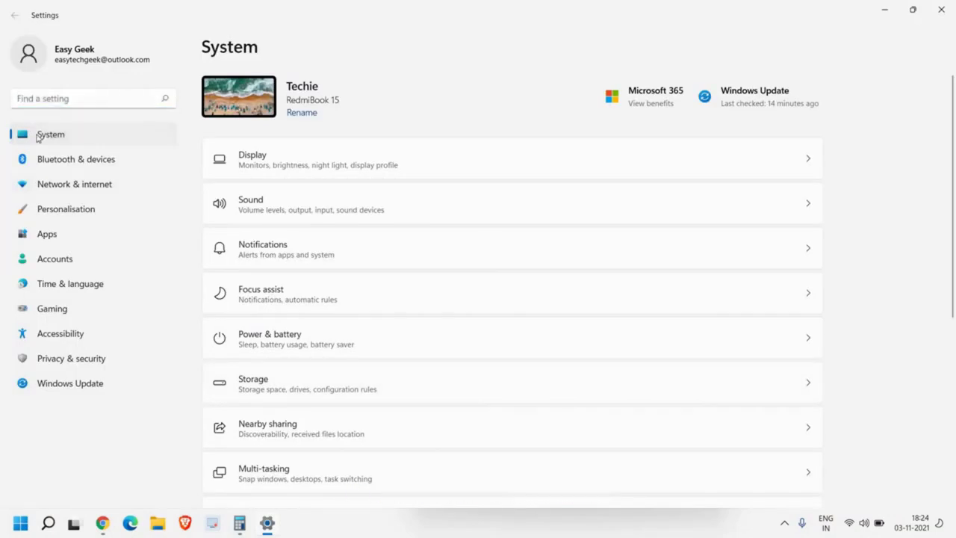
left_click(274, 386)
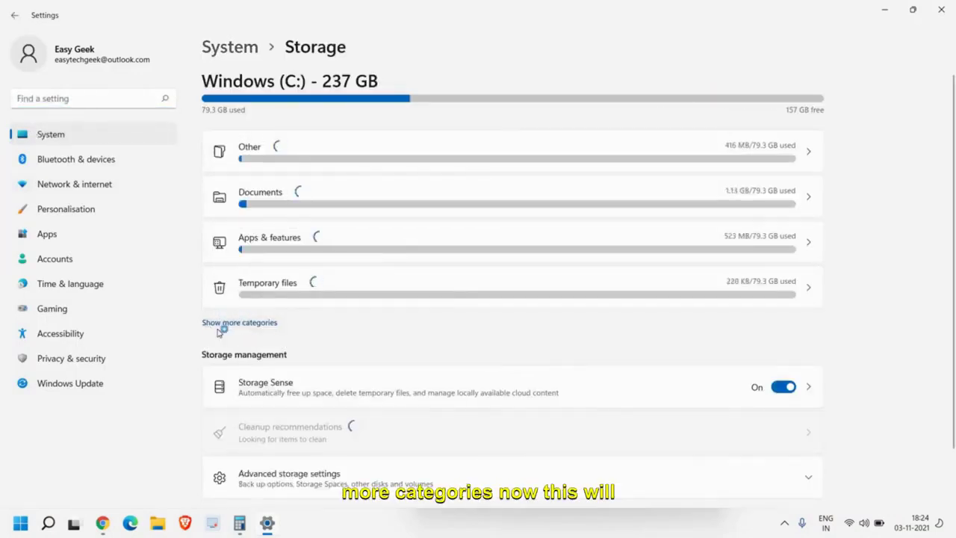
left_click(259, 326)
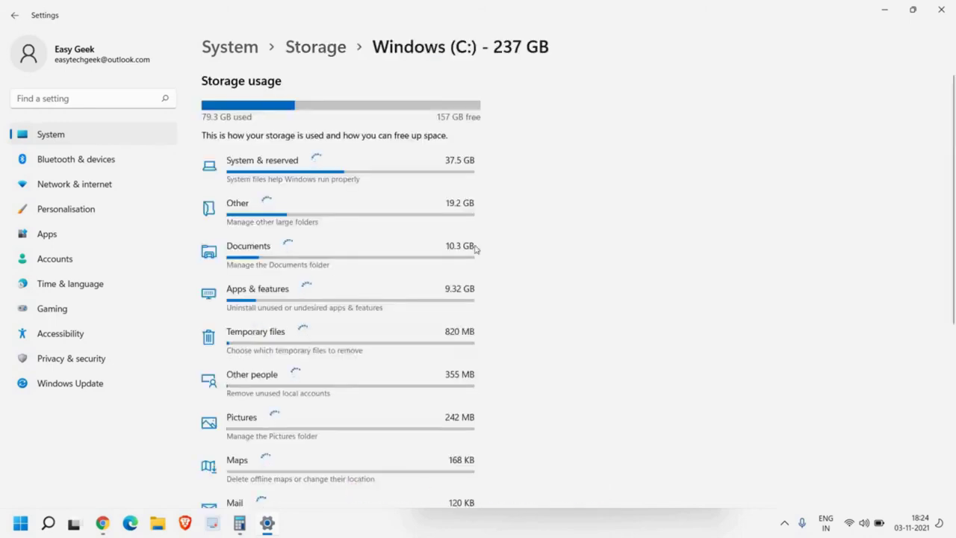
left_click(259, 177)
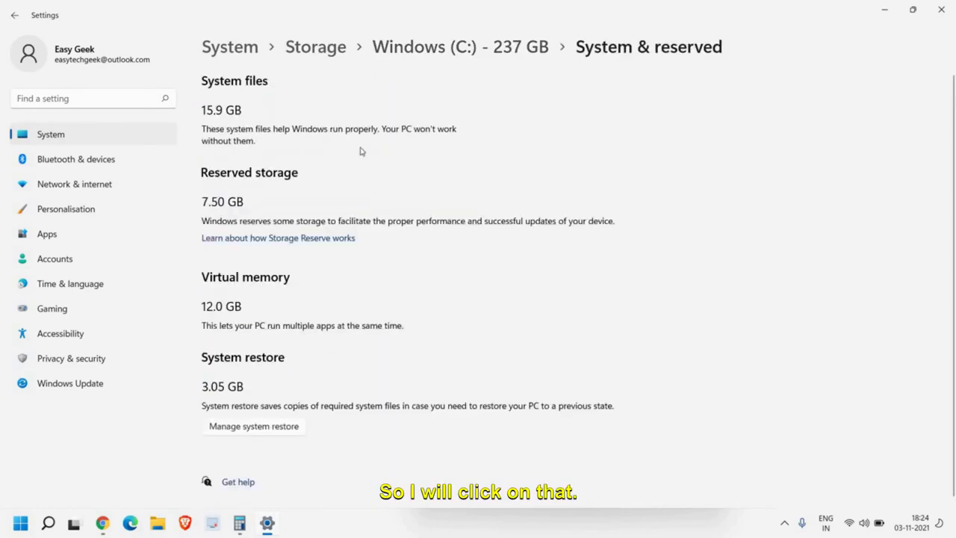